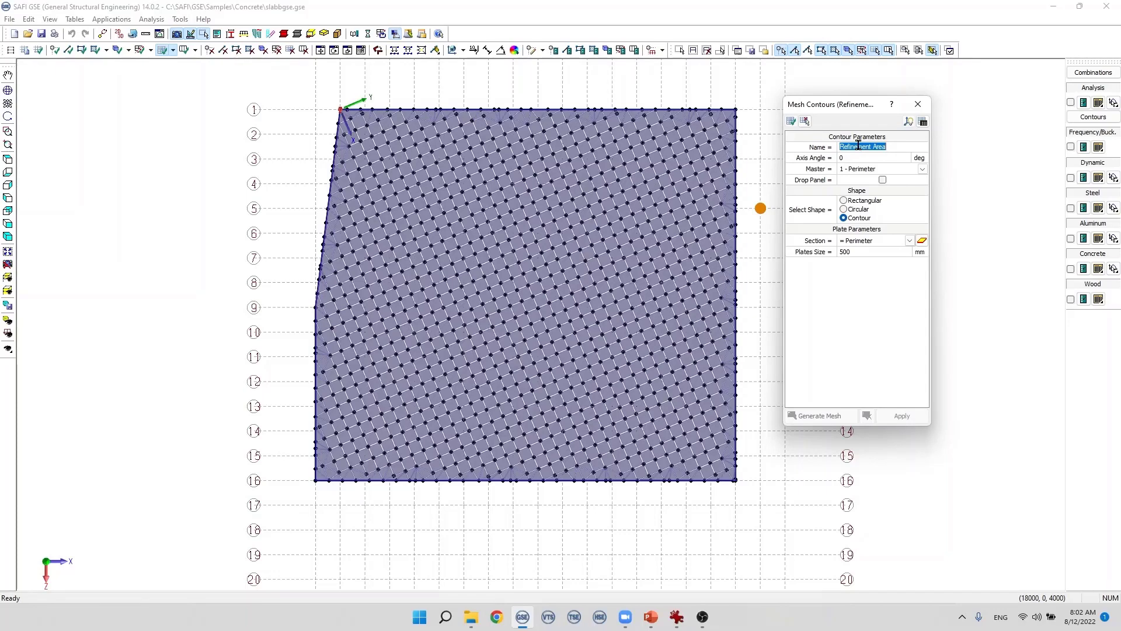
# Compare the parameters offered for the rectangular, circular and contour refinement area shapes
pyautogui.click(819, 171)
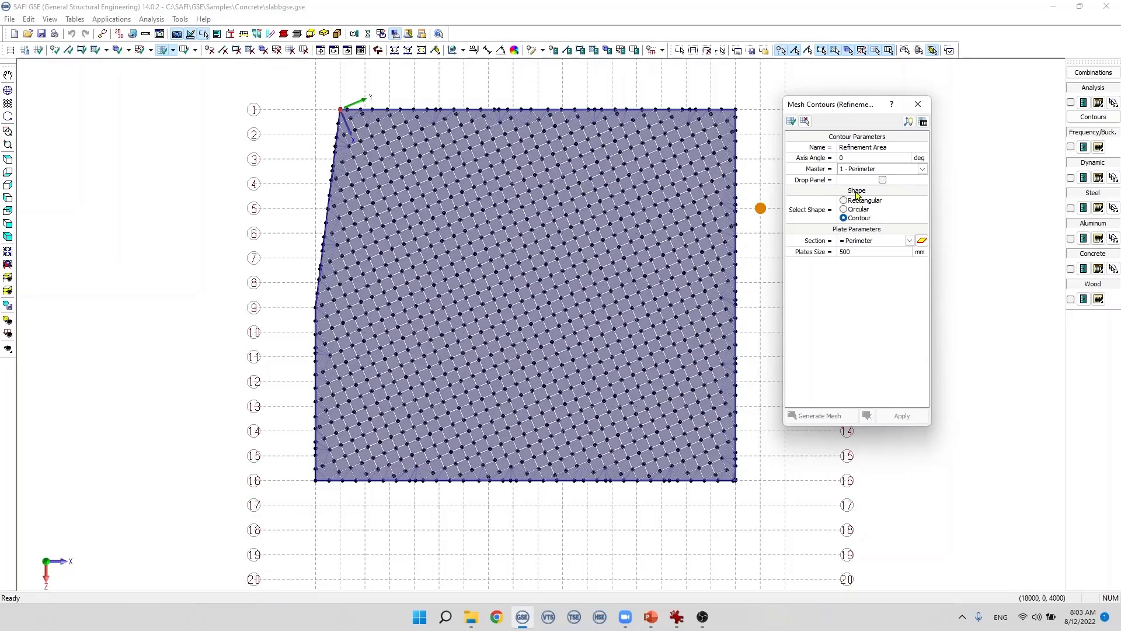
pyautogui.click(844, 200)
pyautogui.click(844, 209)
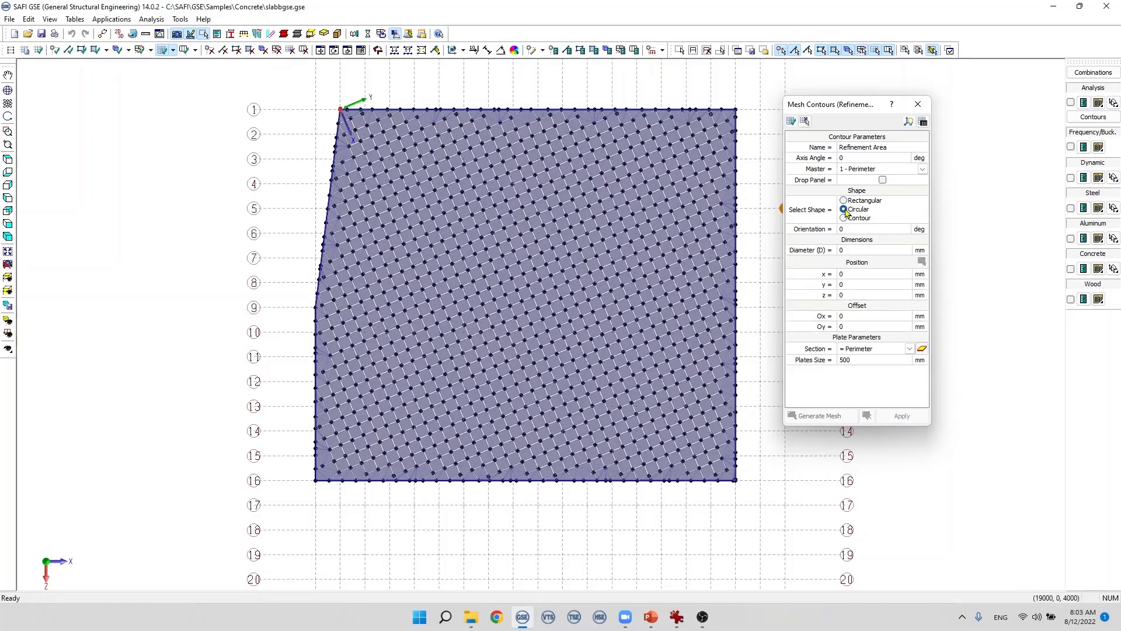
pyautogui.click(844, 219)
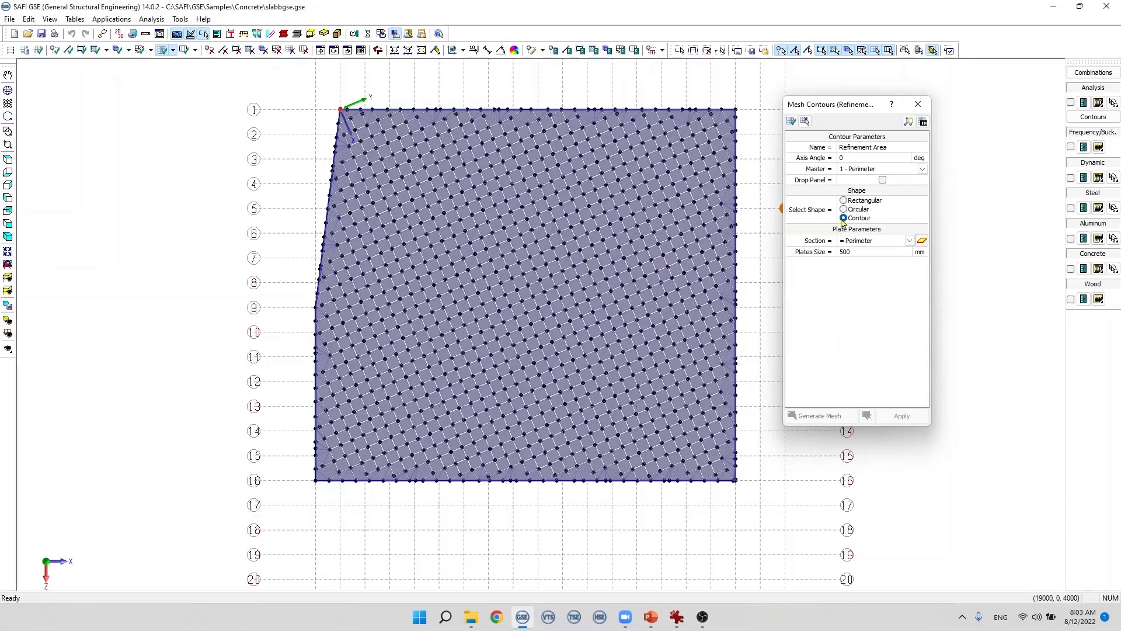
# Place a rectangular refinement area with length 3000 mm and width 4000 mm near the middle of the slab
pyautogui.click(845, 200)
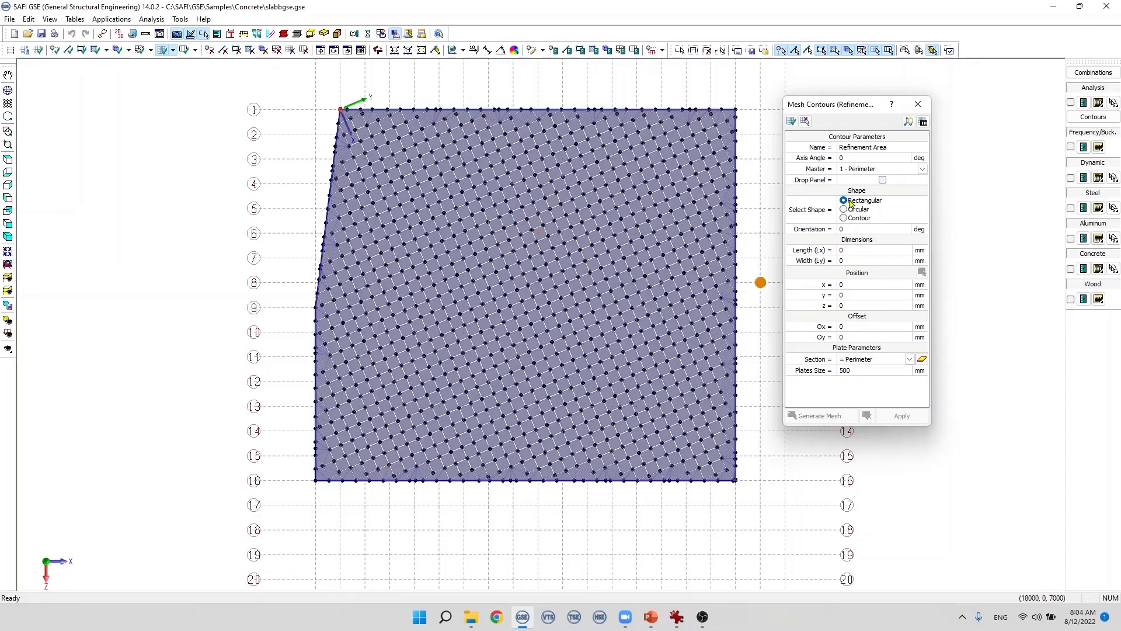
pyautogui.click(851, 250)
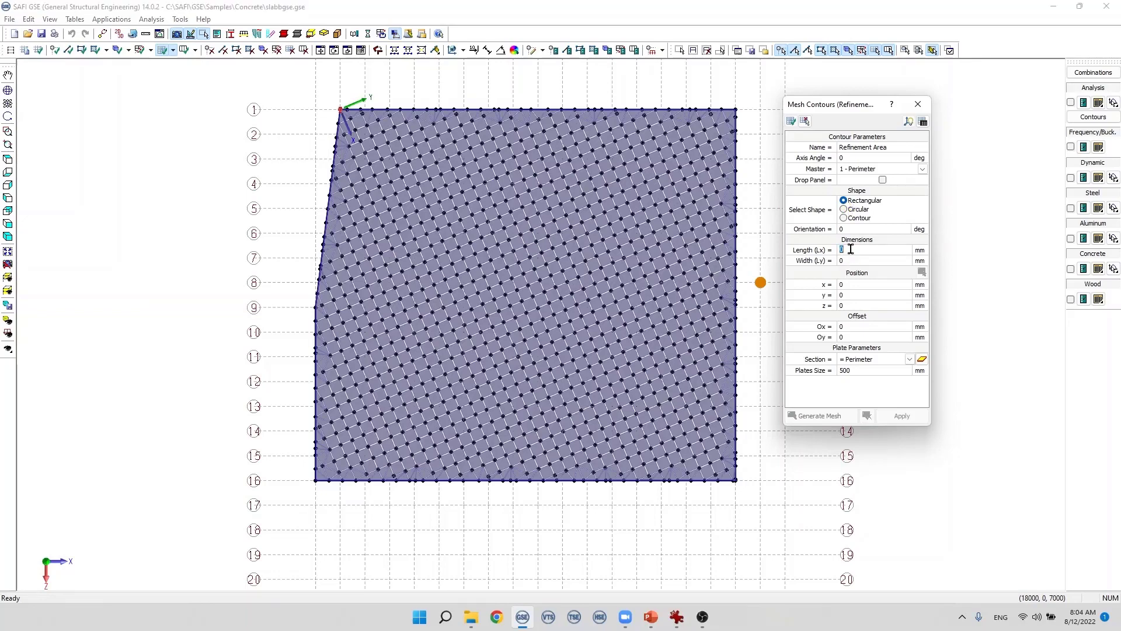
pyautogui.write('3000')
pyautogui.click(855, 262)
pyautogui.write('4000')
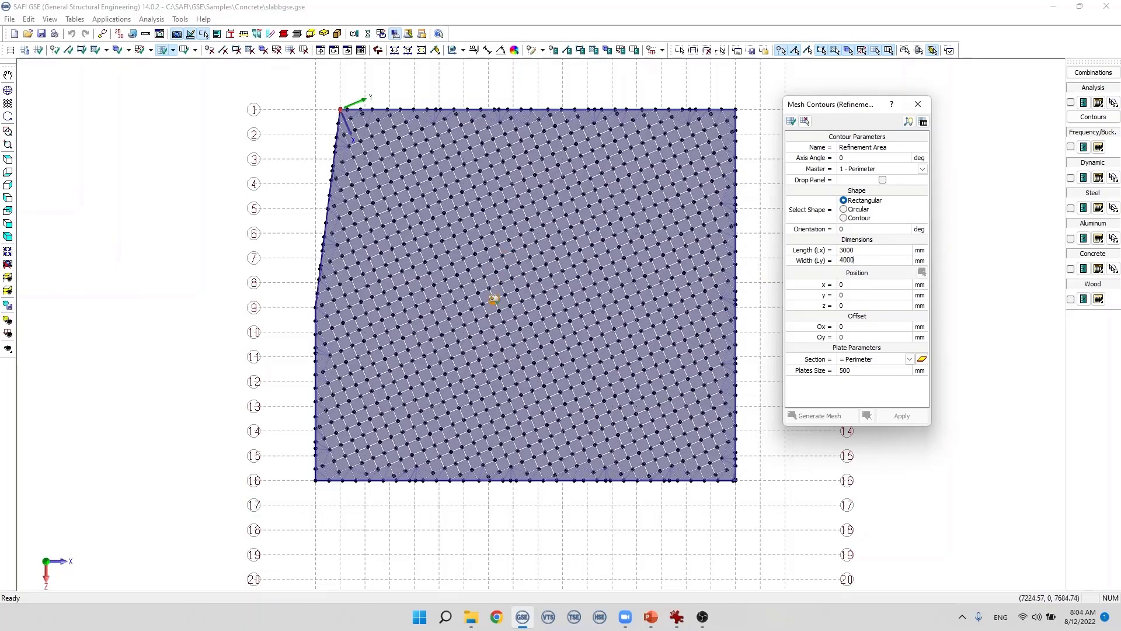
pyautogui.click(494, 300)
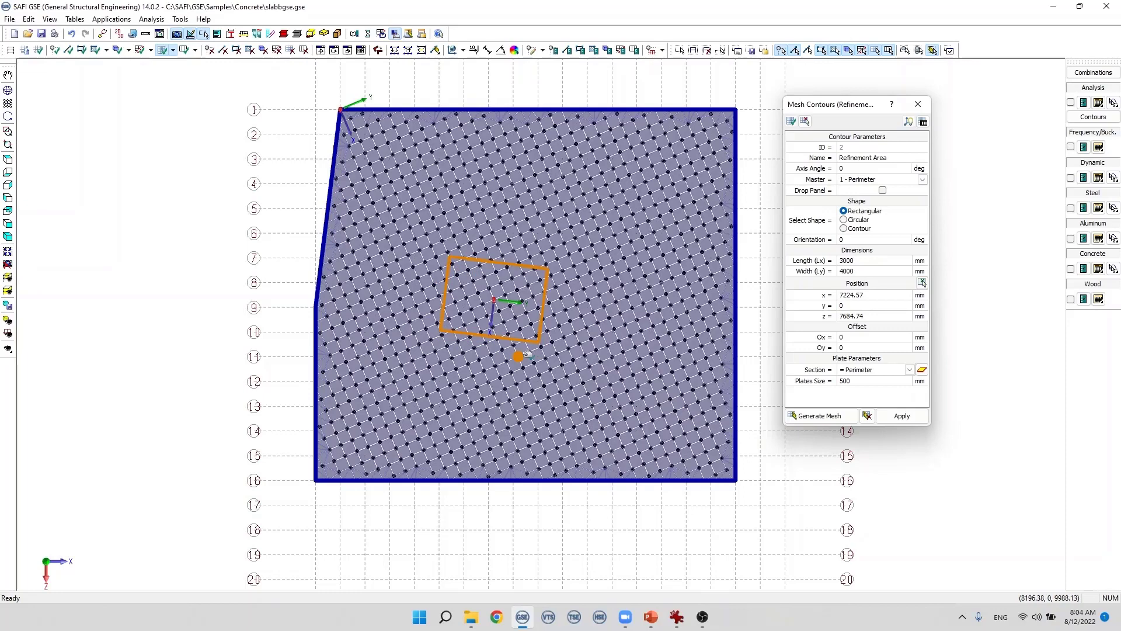
# Reposition the rectangular refinement area graphically to about x 10593 mm, z 4093 mm
pyautogui.click(869, 294)
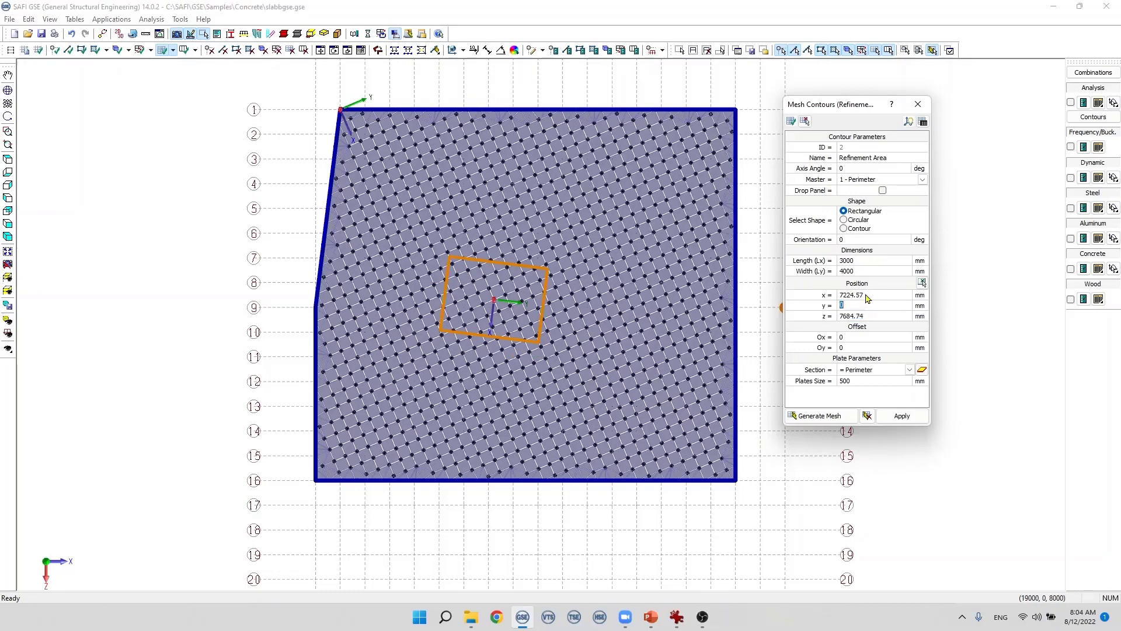
pyautogui.press('Tab')
pyautogui.press('Tab')
pyautogui.click(923, 284)
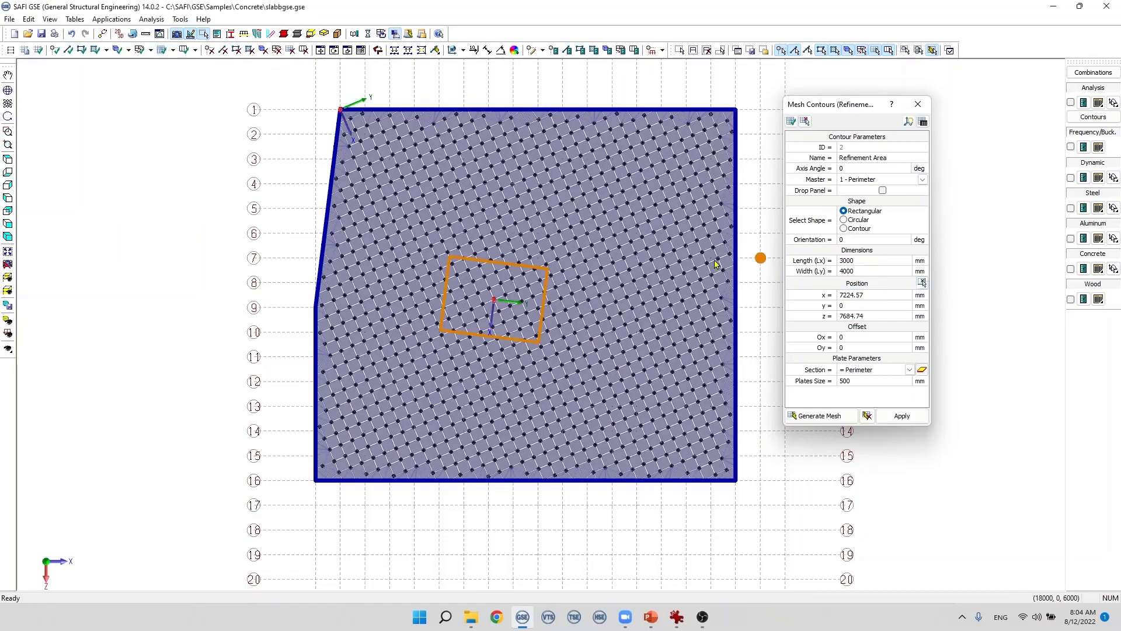
pyautogui.click(577, 213)
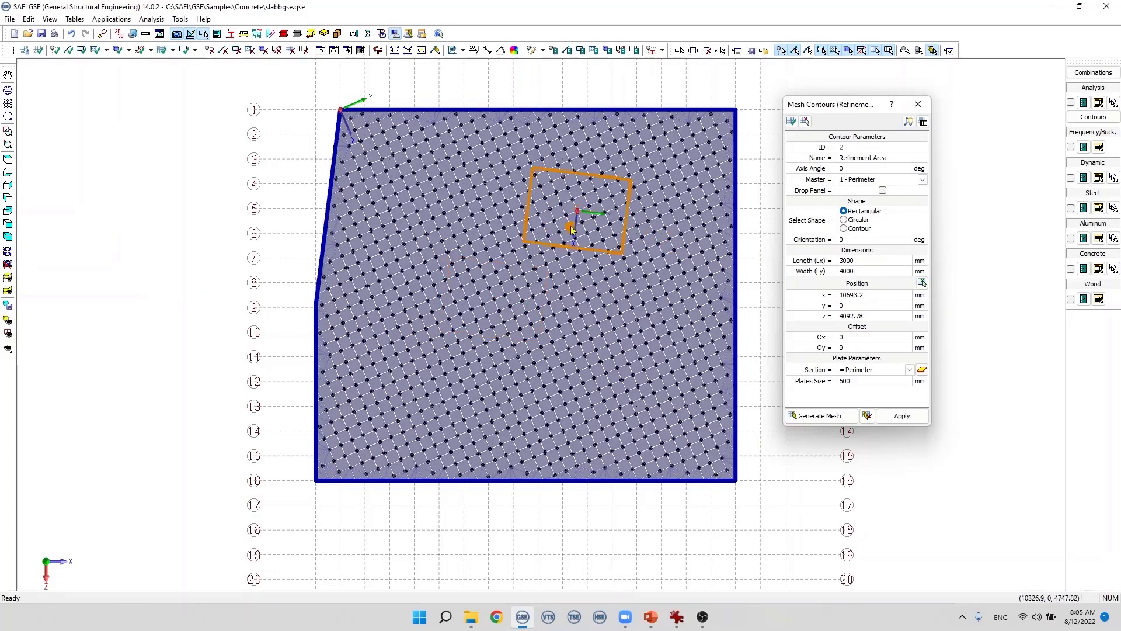
# Set the refinement area's Ox offset to 2000 mm and apply it
pyautogui.click(877, 339)
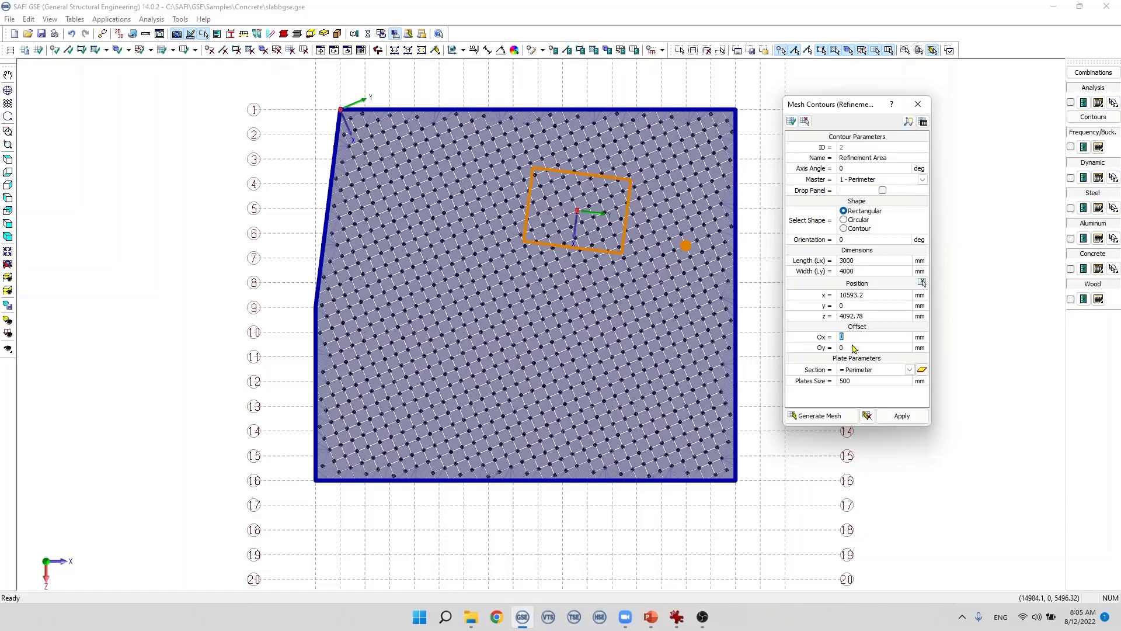
pyautogui.scroll(2, 763, 300)
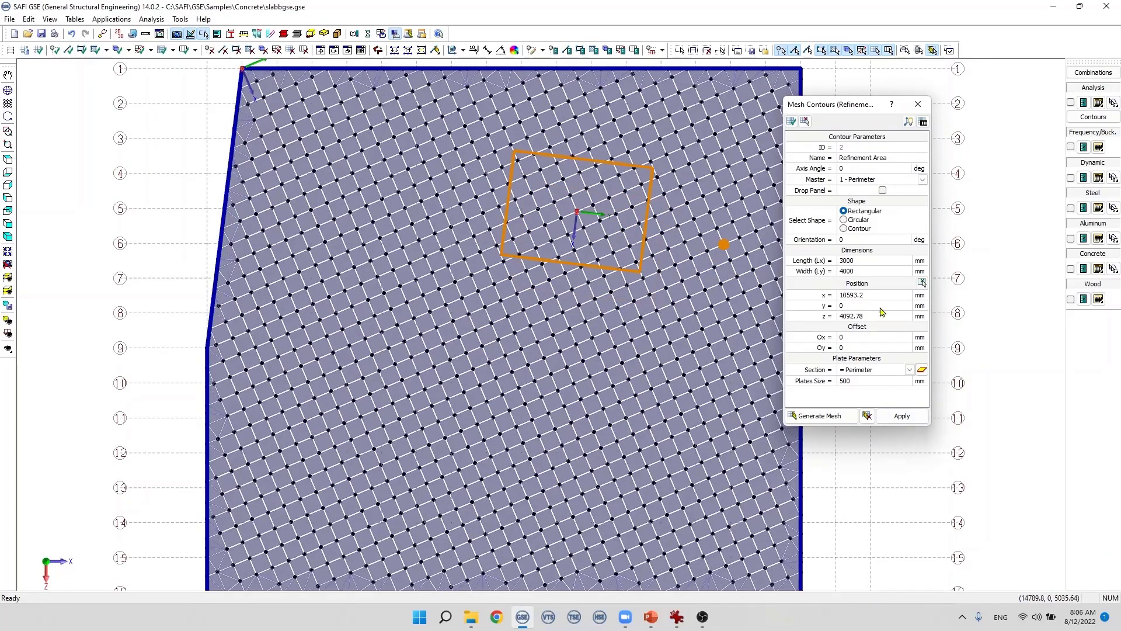
pyautogui.click(850, 340)
pyautogui.write('2000')
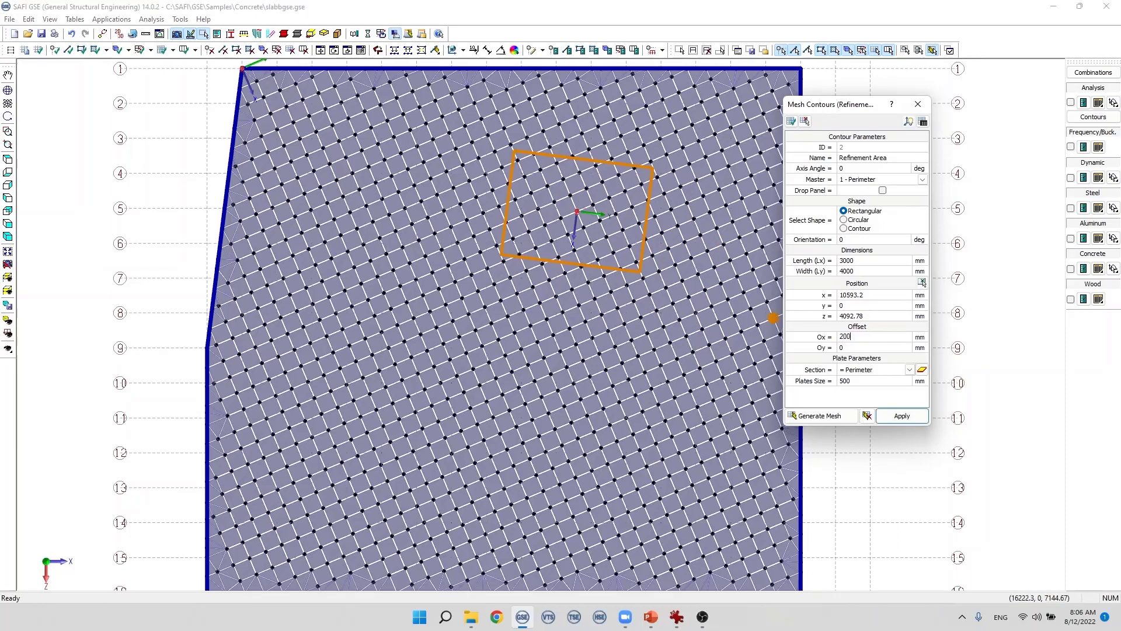
pyautogui.click(905, 416)
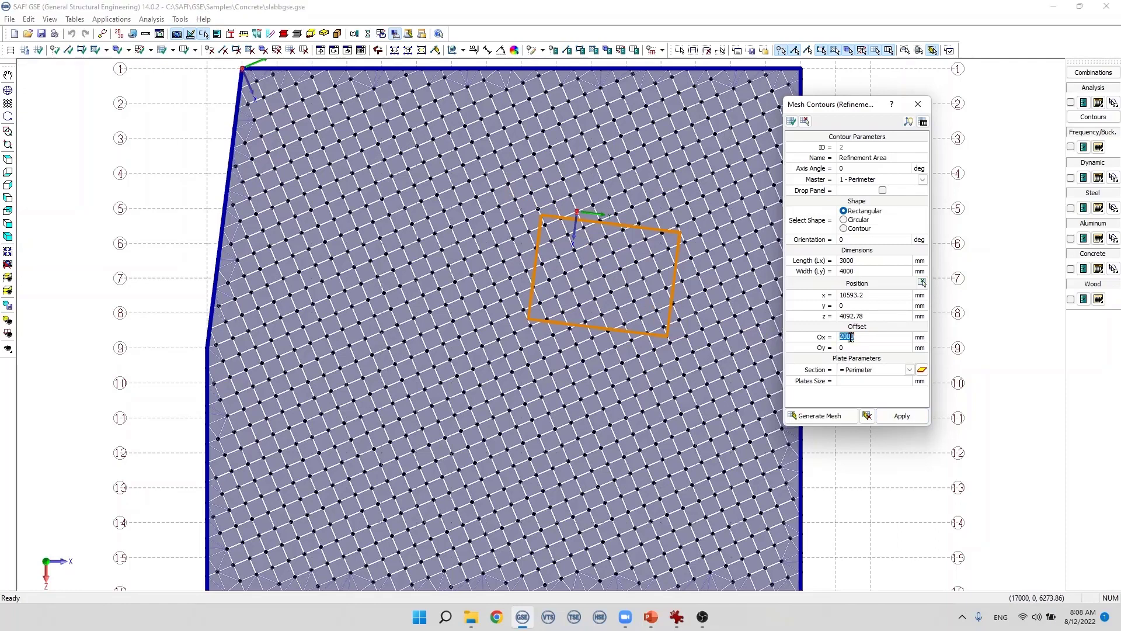
# Change the refinement area's Ox offset to 500 mm and apply it
pyautogui.doubleClick(848, 337)
pyautogui.write('5000')
pyautogui.moveTo(856, 340); pyautogui.dragTo(826, 340)
pyautogui.write('500')
pyautogui.click(892, 415)
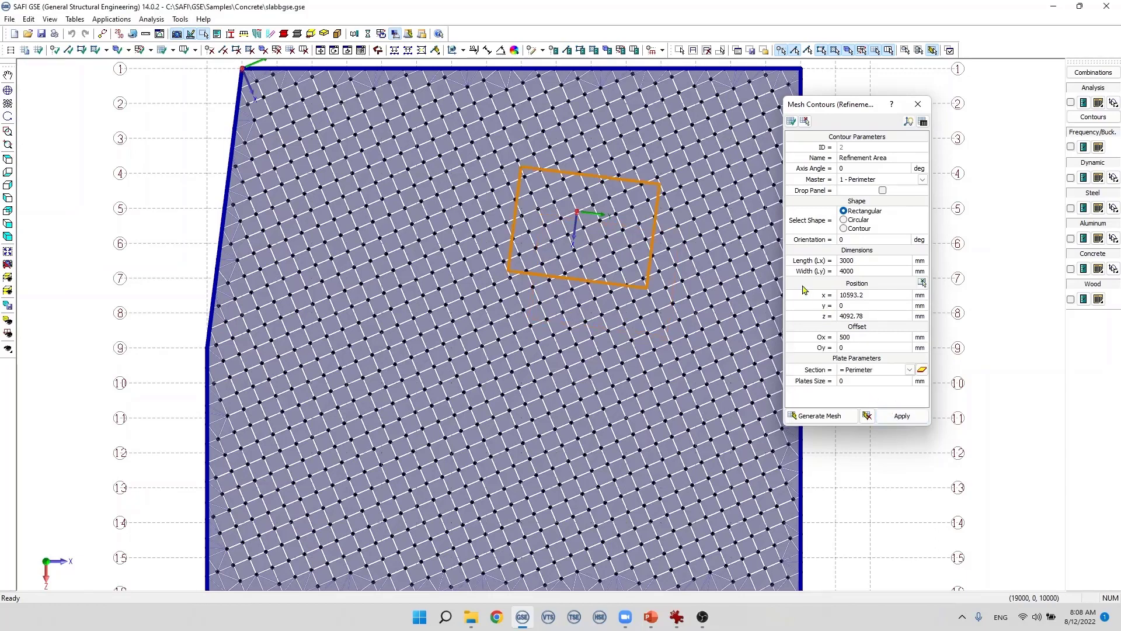
# Assign section 2 - 500 mm and a 200 mm plate size to the refinement area, and generate its mesh
pyautogui.click(863, 373)
pyautogui.click(854, 393)
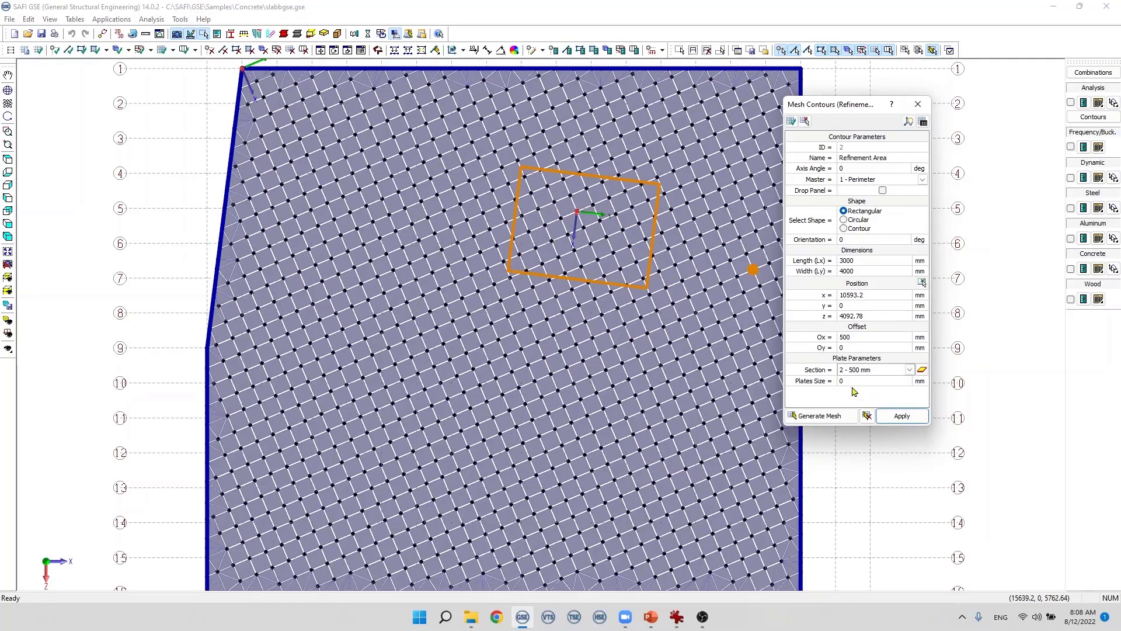
pyautogui.click(849, 379)
pyautogui.write('200')
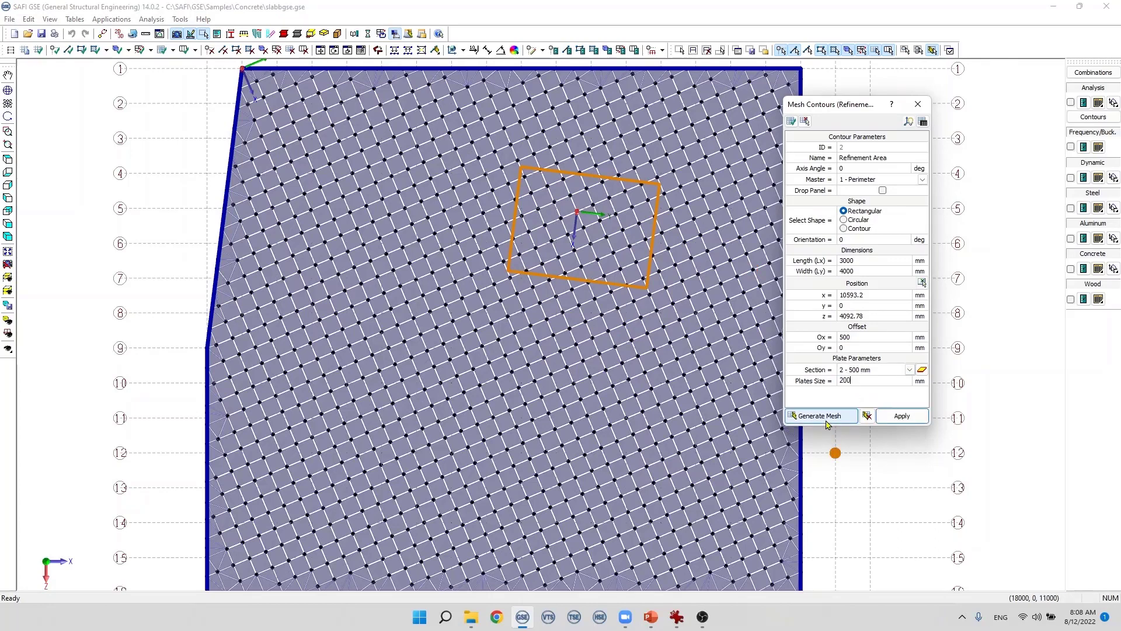
pyautogui.click(827, 418)
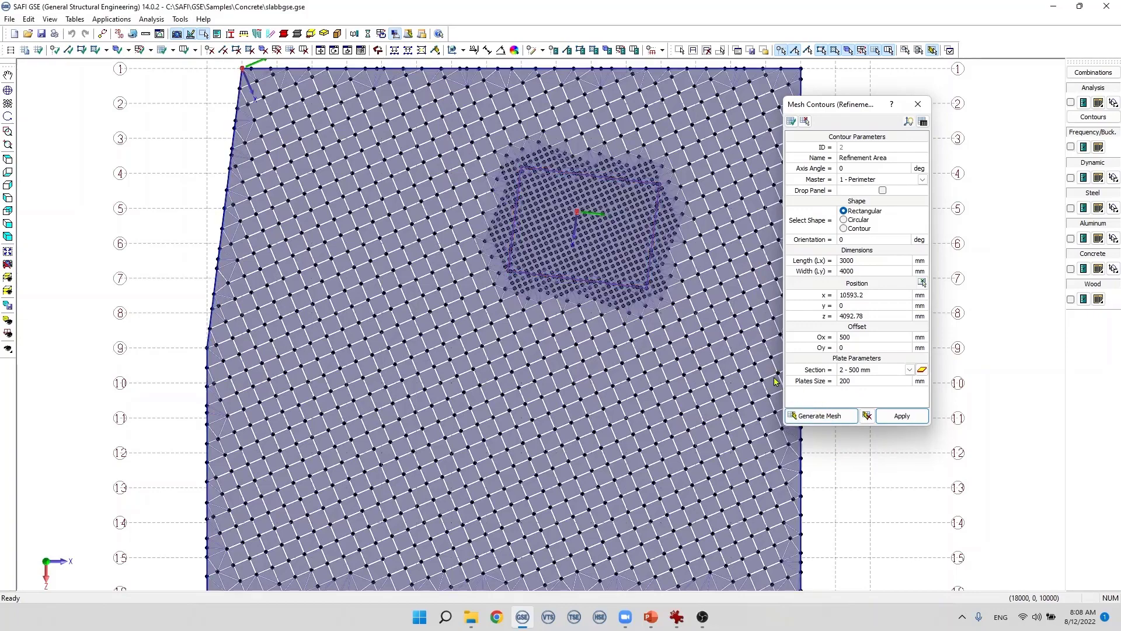
# Set the rectangular refinement area's orientation to 30 degrees and apply it
pyautogui.scroll(3, 641, 149)
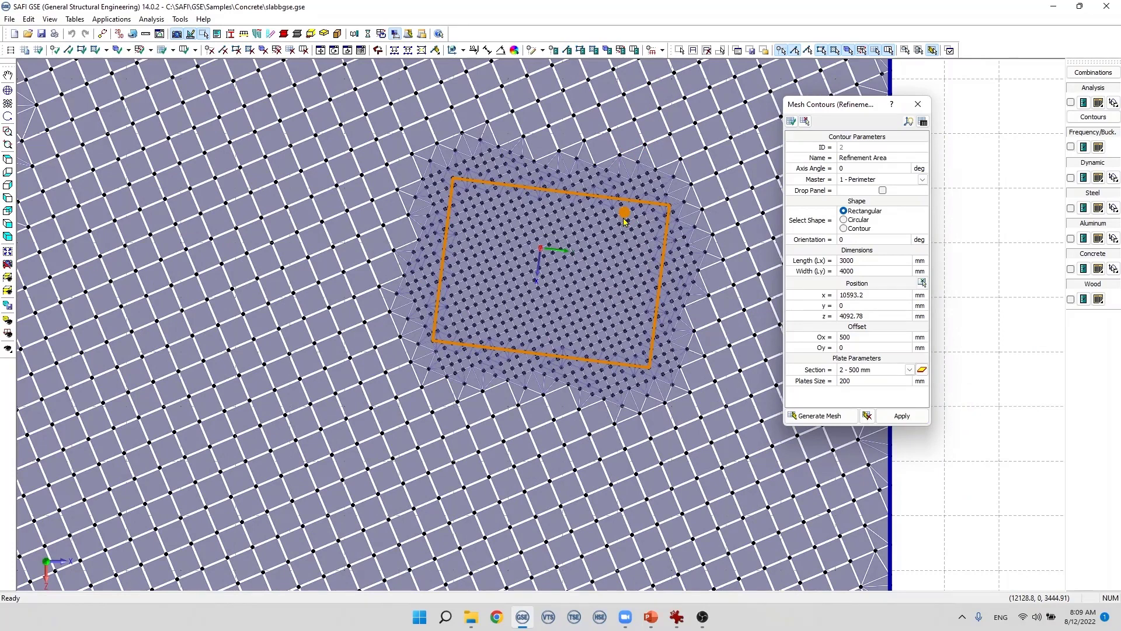
pyautogui.click(851, 238)
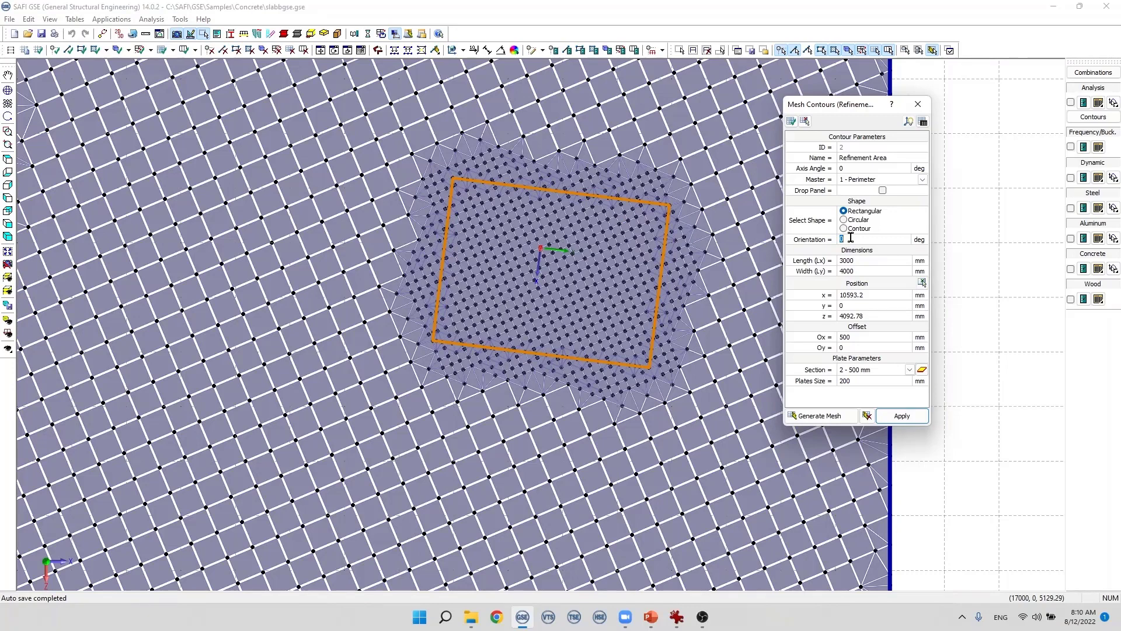
pyautogui.write('30')
pyautogui.click(896, 418)
# Change the refinement area's shape to circular and reset its orientation to 0 degrees
pyautogui.scroll(-2, 663, 259)
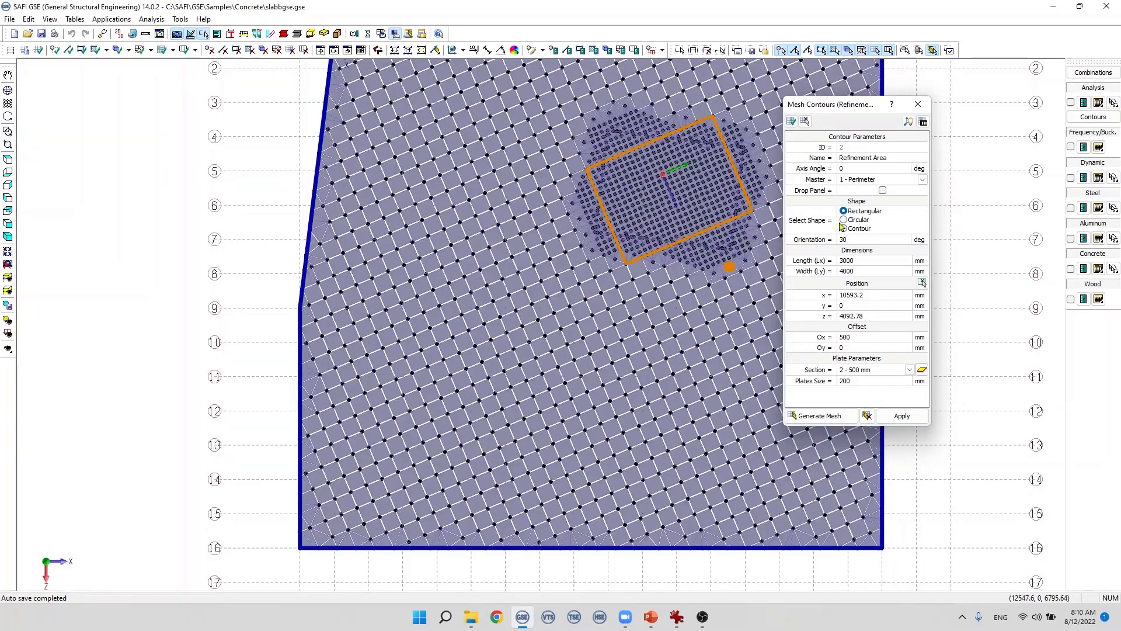
pyautogui.click(843, 220)
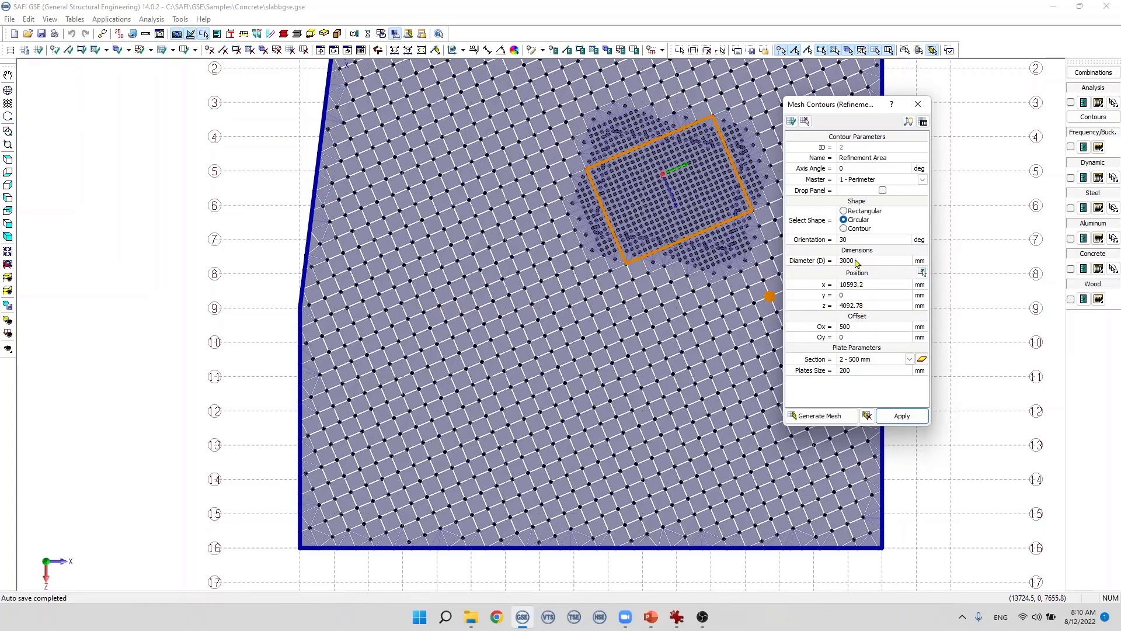
pyautogui.doubleClick(856, 241)
pyautogui.press('BackSpace')
# Place the circular refinement area at x 4000 mm, z 9000 mm and regenerate the mesh
pyautogui.click(437, 345)
pyautogui.click(834, 418)
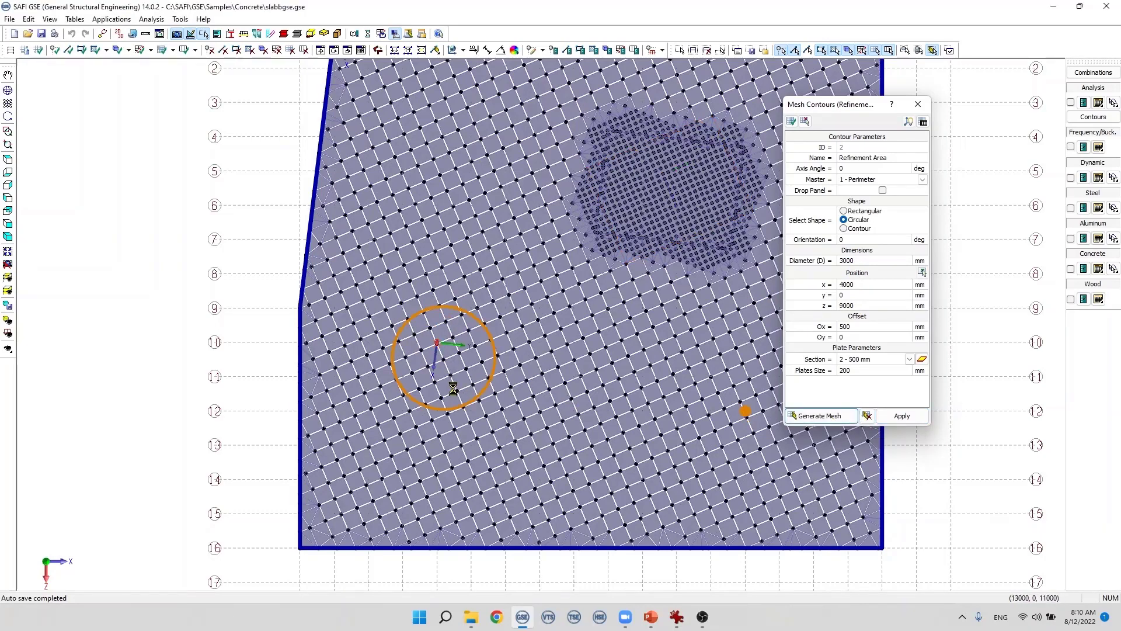
pyautogui.scroll(-2, 434, 366)
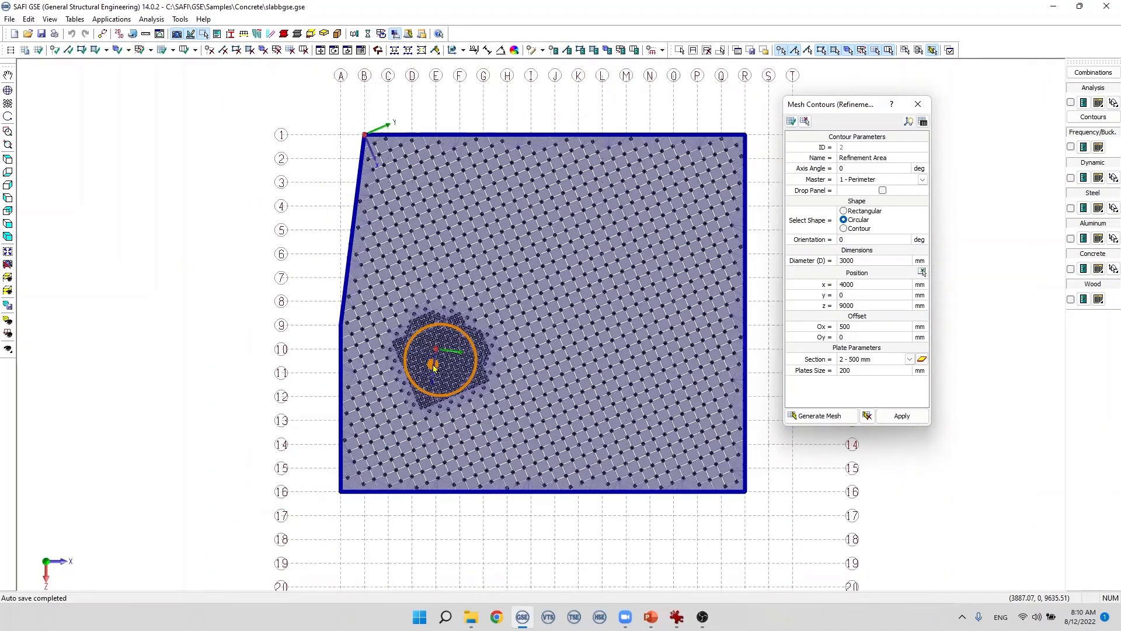
# Add a second, rectangular 3000 by 4000 mm refinement area at about x 11248 mm, z 4359 mm, and generate its mesh
pyautogui.scroll(2, 473, 285)
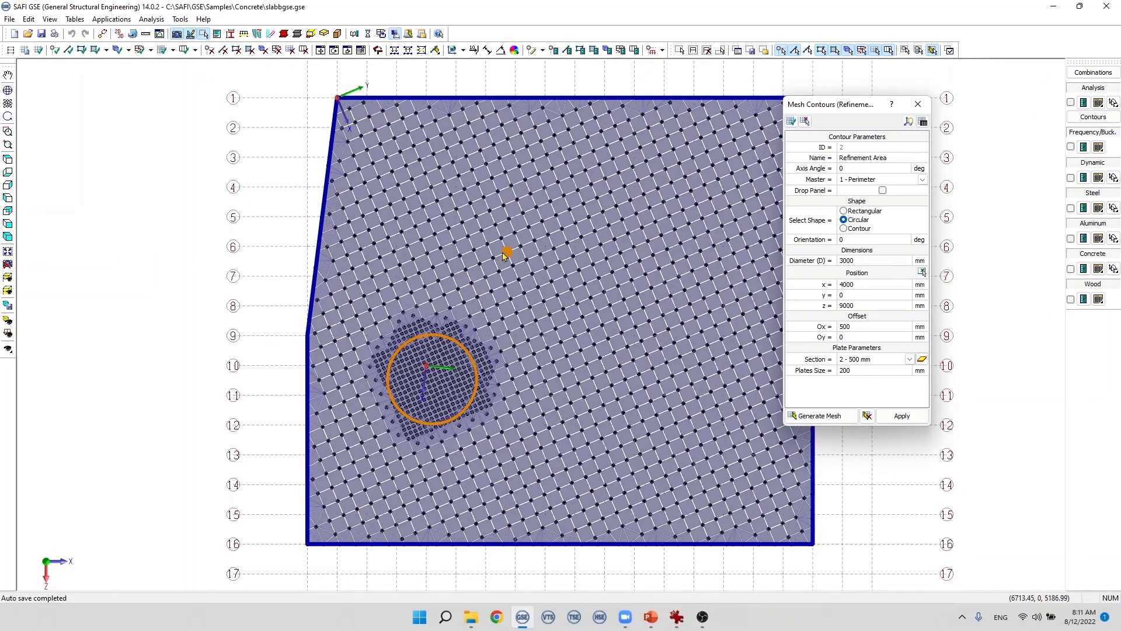
pyautogui.click(791, 124)
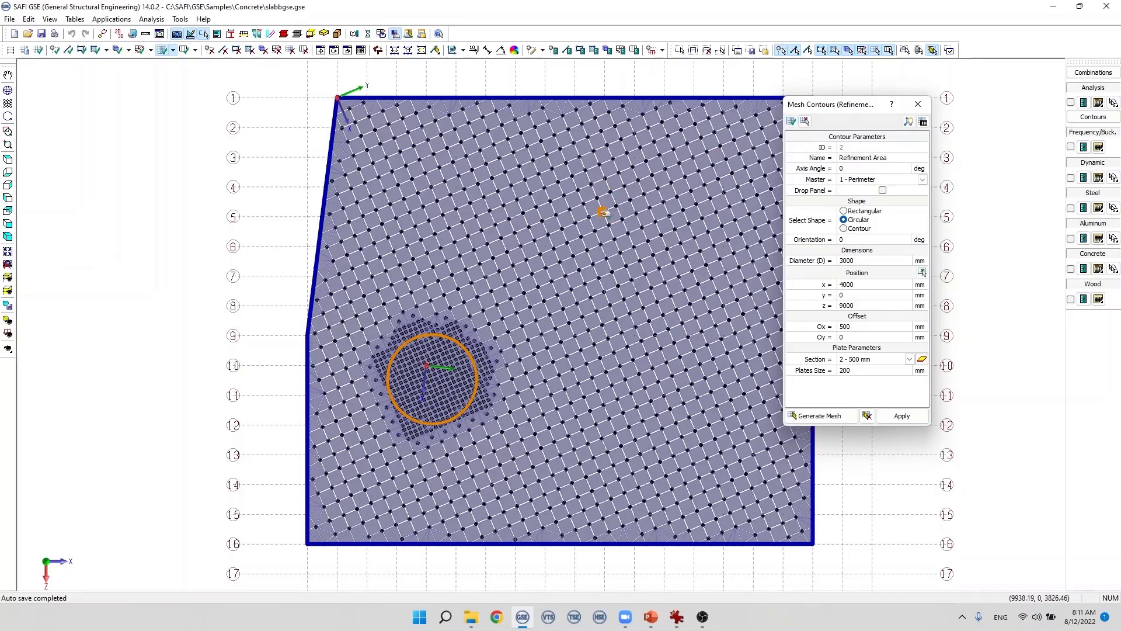
pyautogui.click(844, 211)
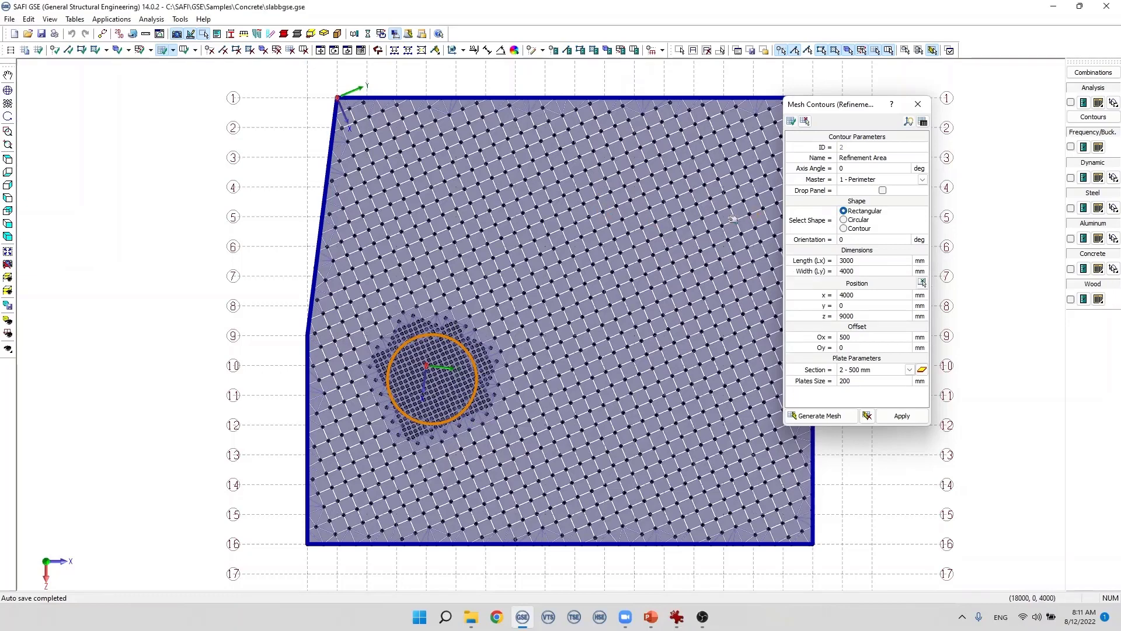
pyautogui.click(643, 227)
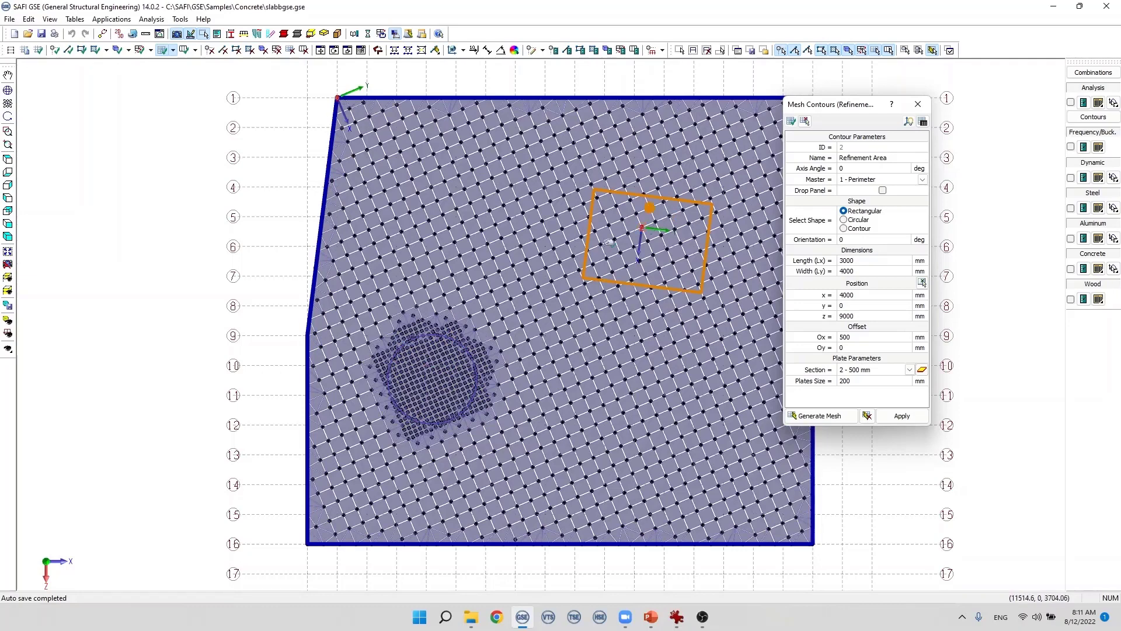
pyautogui.click(820, 416)
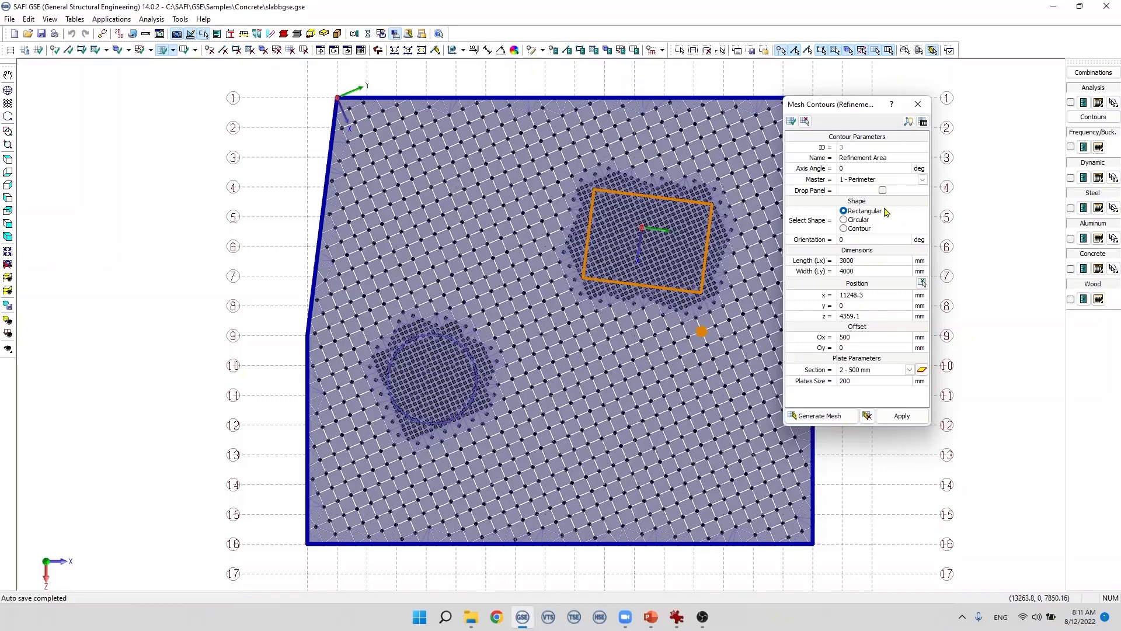
# Draw a four-sided contour refinement area between gridlines 10 and 14, starting at about x 9578 mm, z 9405 mm, and generate its mesh
pyautogui.click(844, 228)
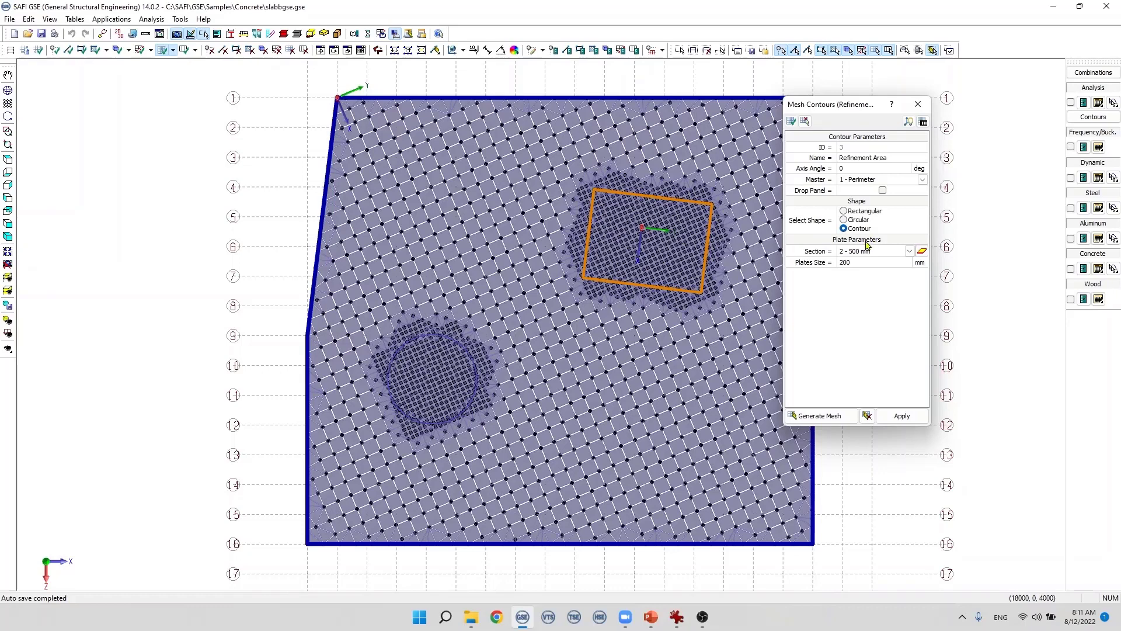
pyautogui.click(593, 376)
pyautogui.click(552, 474)
pyautogui.click(724, 485)
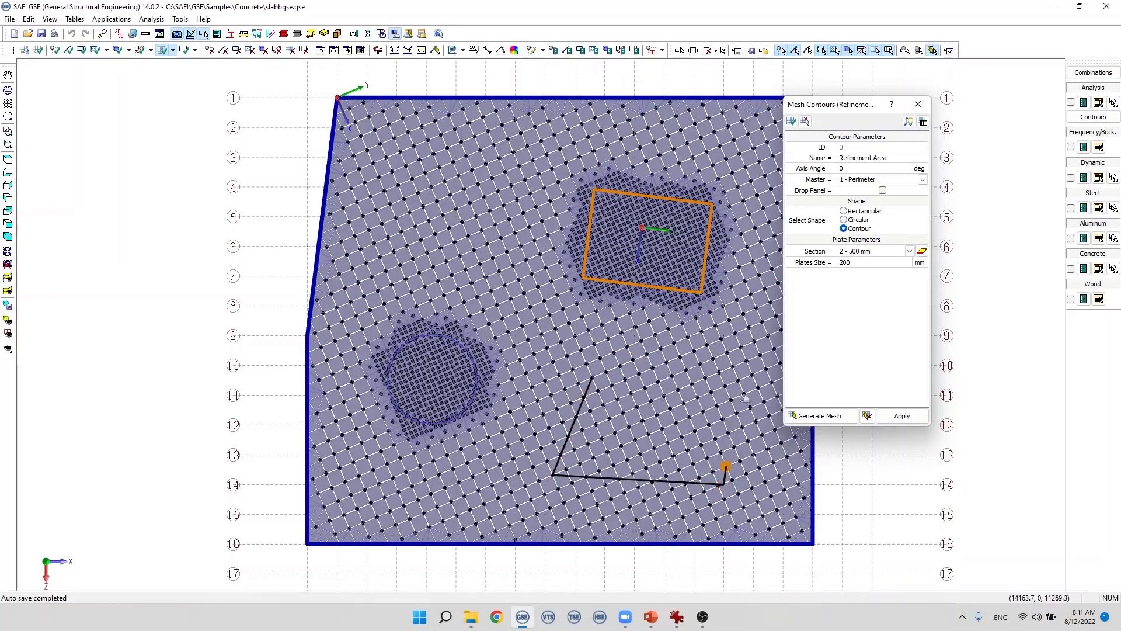
pyautogui.click(747, 361)
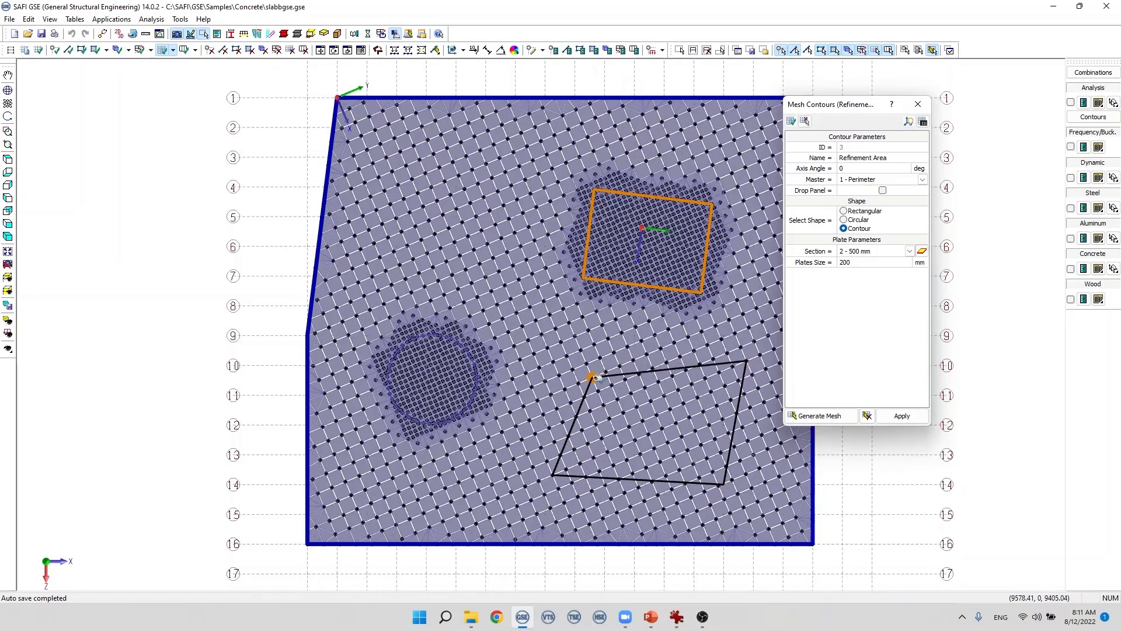
pyautogui.click(593, 376)
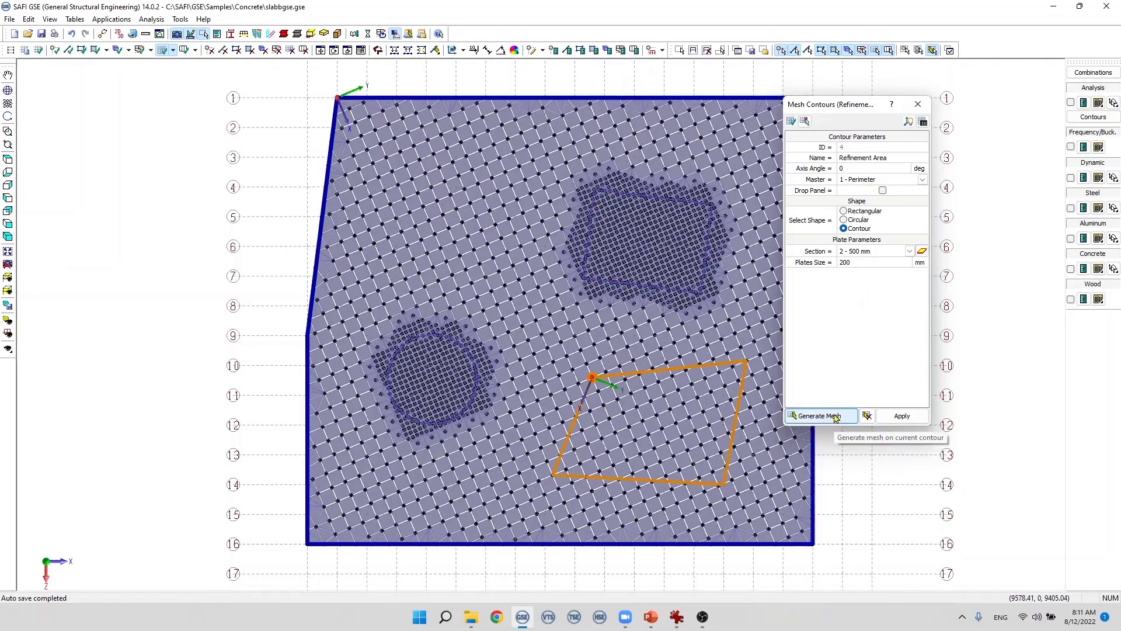
pyautogui.click(837, 417)
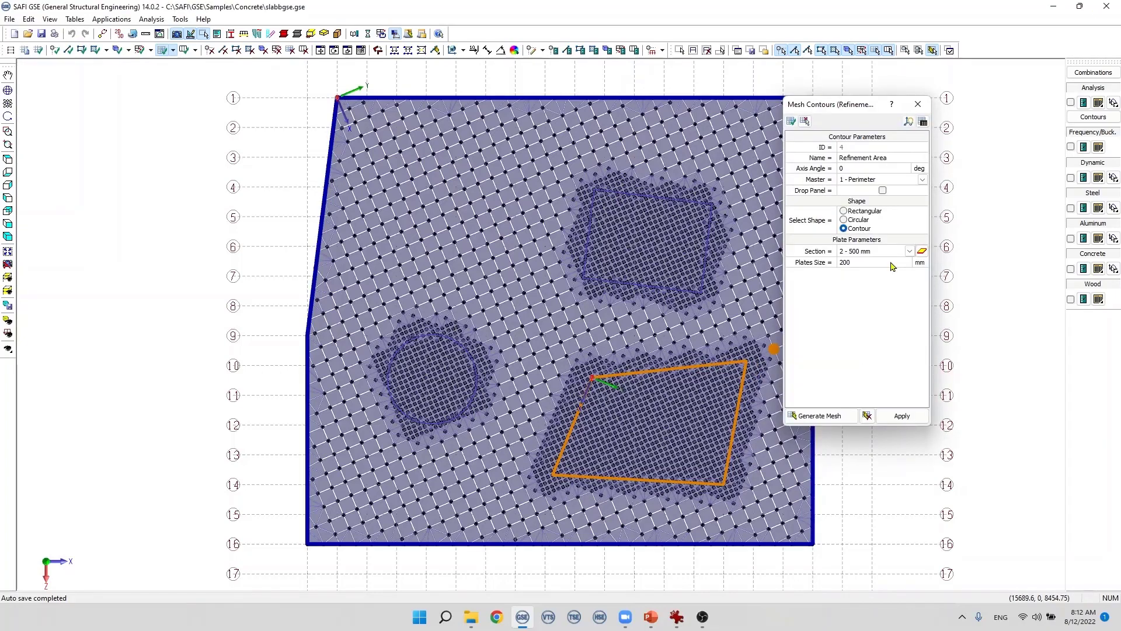
# Review the full definitions of the rectangular and custom contour refinement areas, including the contour's corner coordinates, and accept them
pyautogui.click(923, 122)
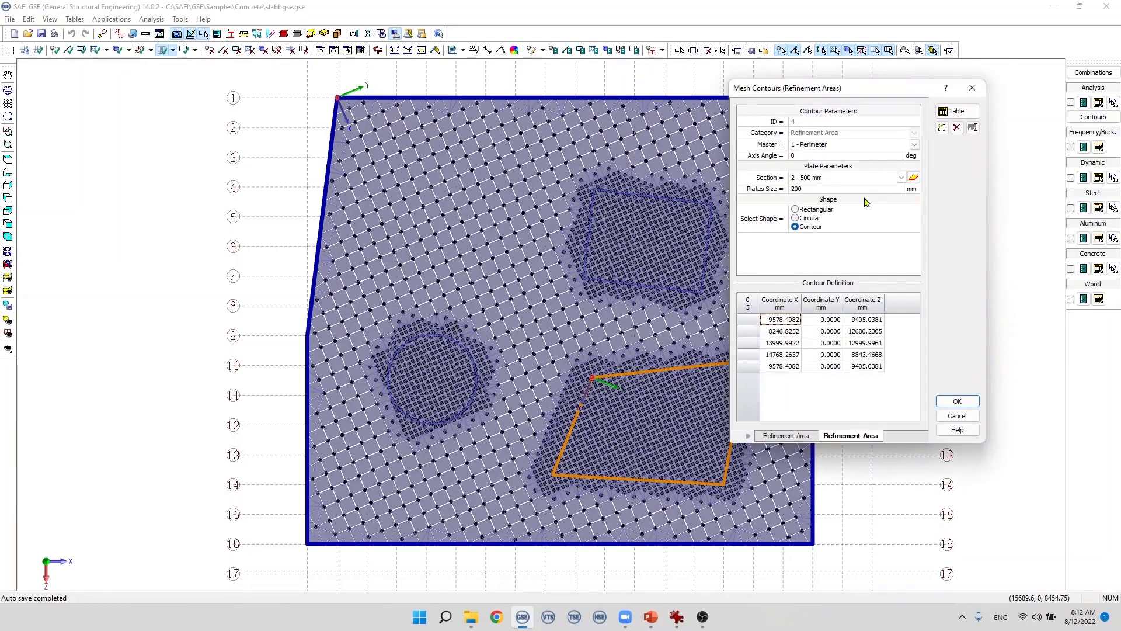
pyautogui.click(785, 439)
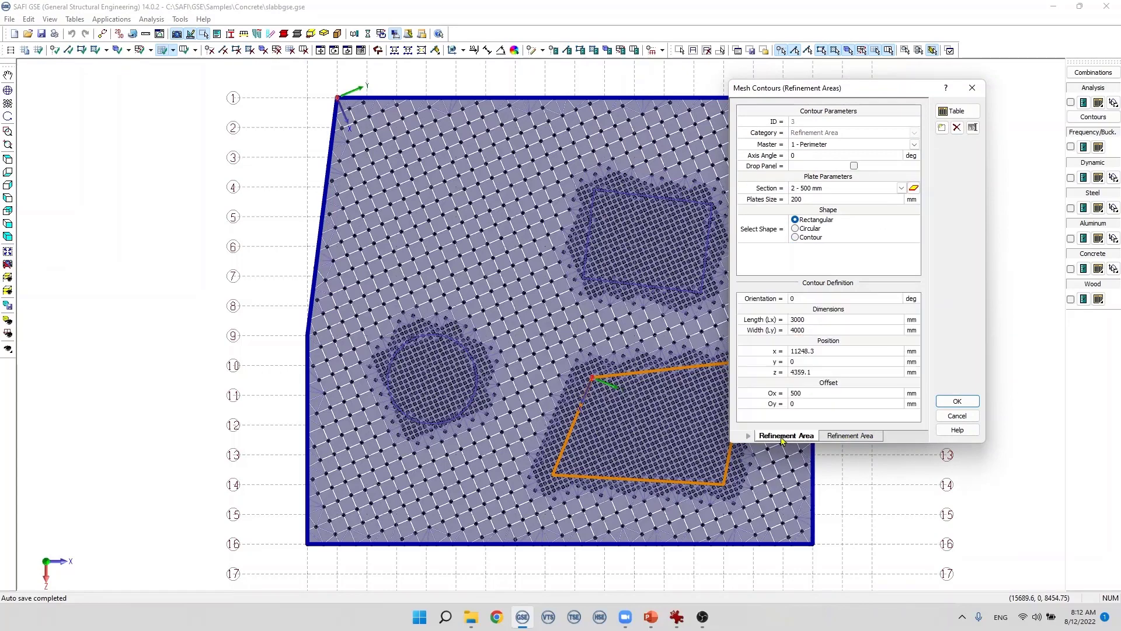
pyautogui.click(813, 438)
pyautogui.click(810, 437)
pyautogui.click(837, 437)
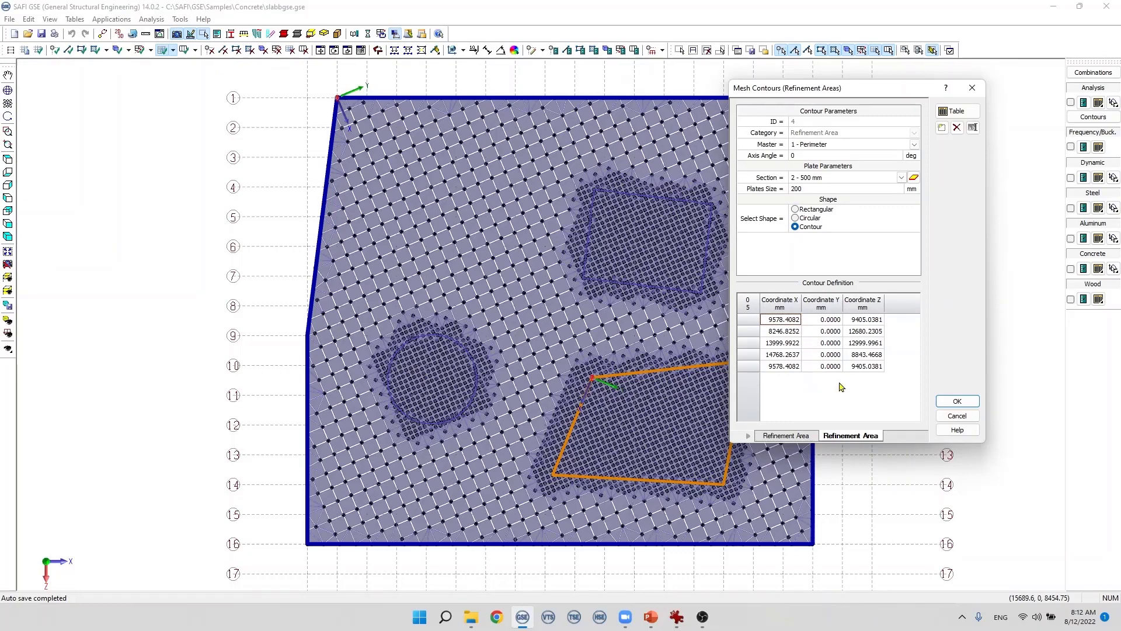
pyautogui.click(955, 403)
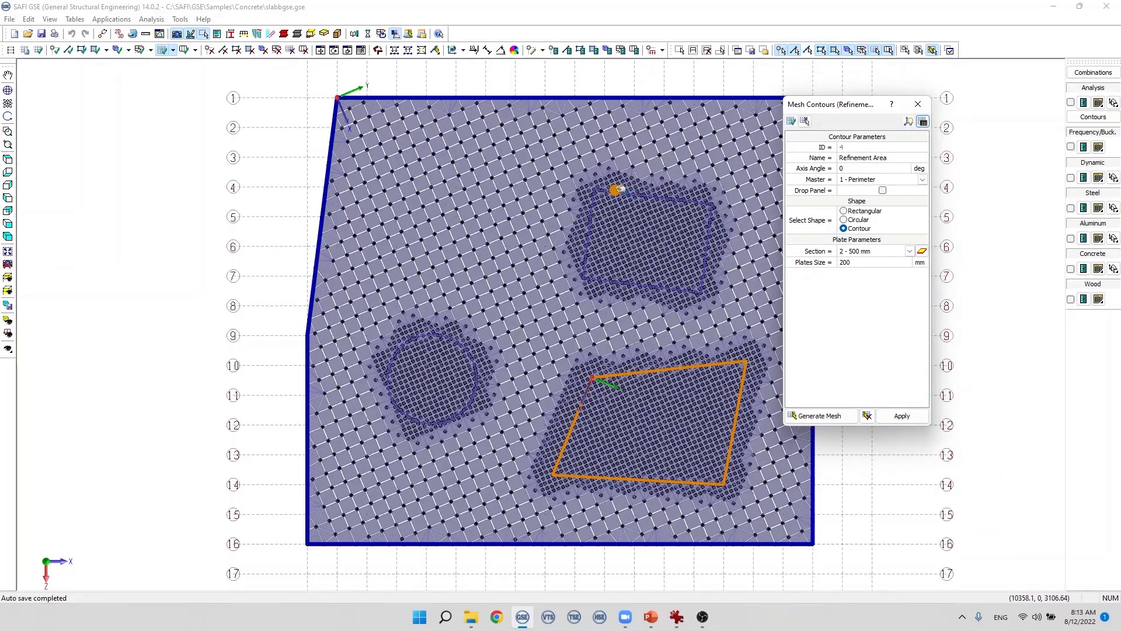
# Pick the rectangular and circular refinement areas in the model to inspect their parameters, and close the mesh contour settings
pyautogui.click(805, 121)
pyautogui.click(597, 238)
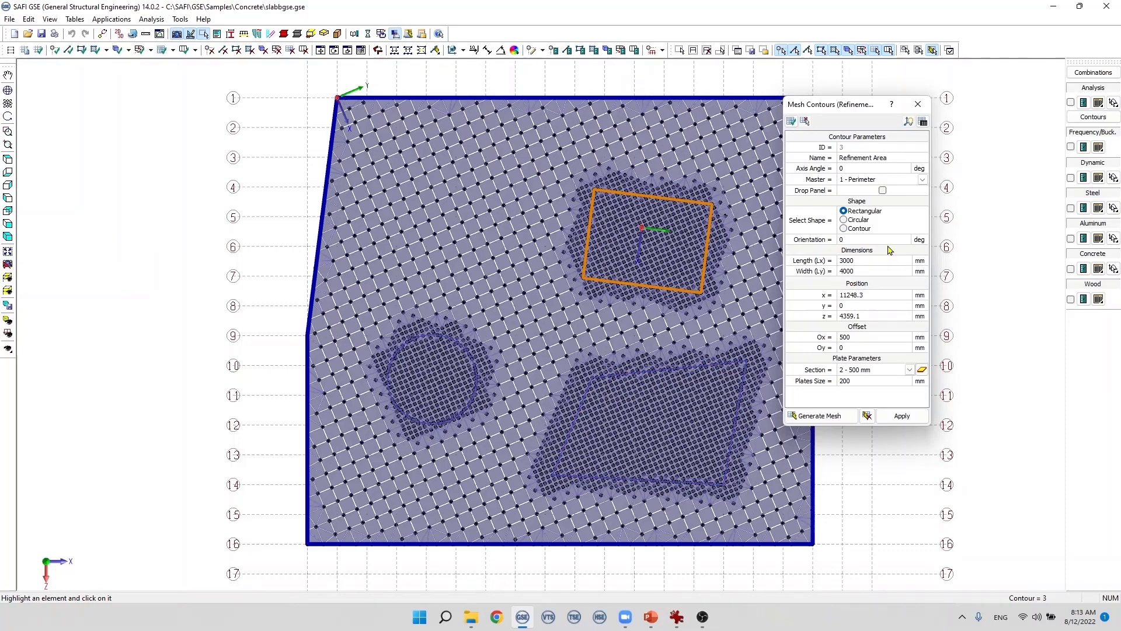
pyautogui.click(475, 363)
pyautogui.press('Escape')
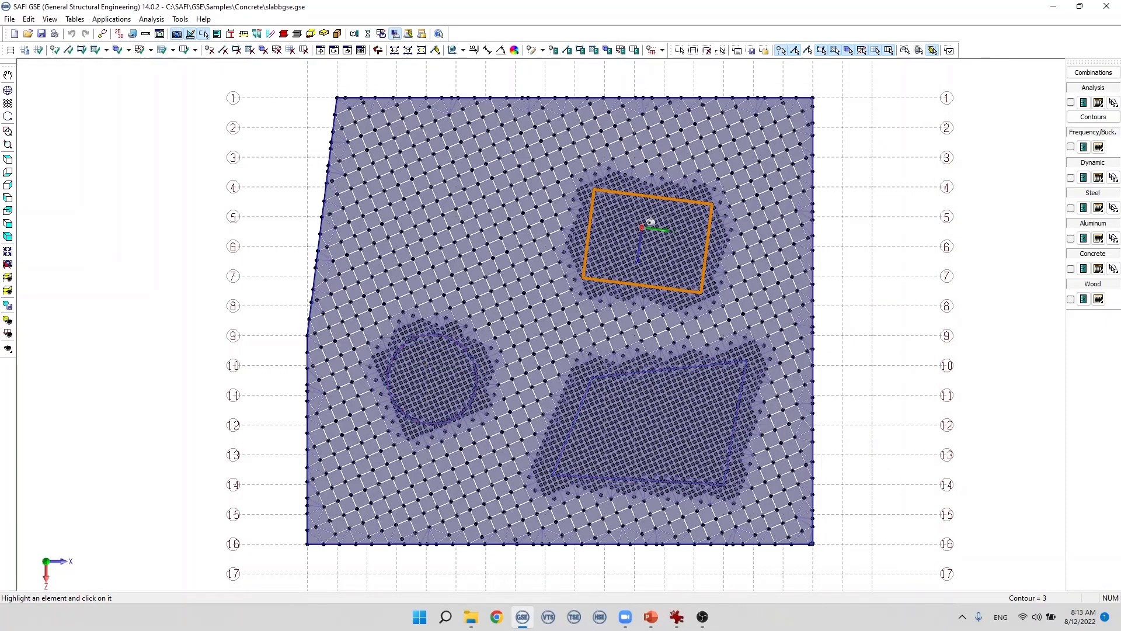
# Delete the rectangular refinement area's contour between gridlines 4 and 8
pyautogui.click(328, 91)
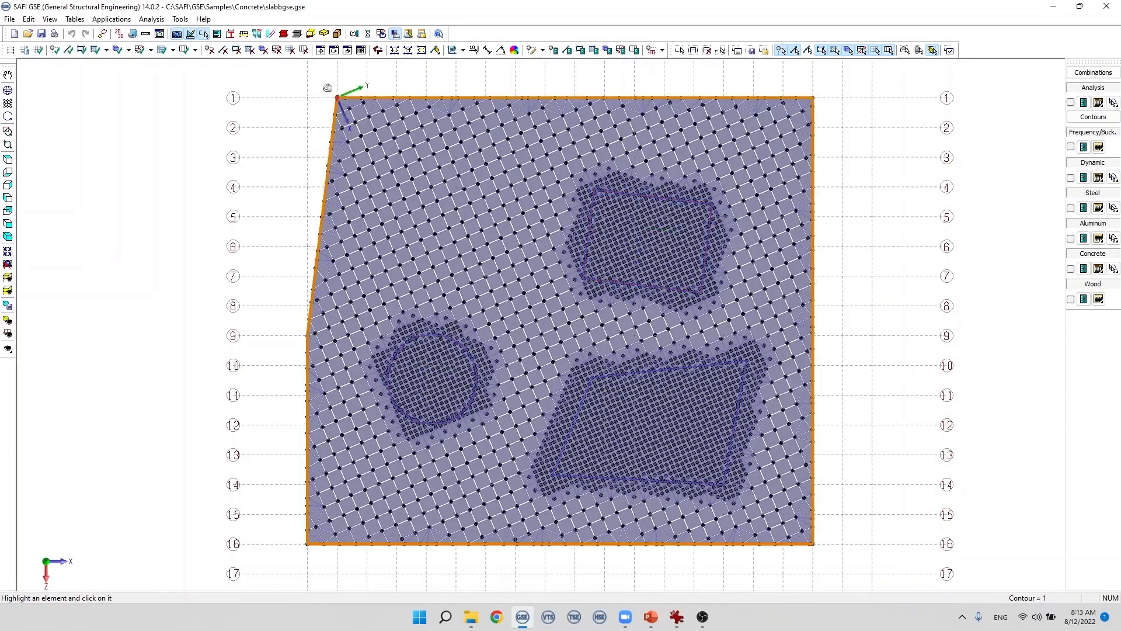
pyautogui.click(290, 51)
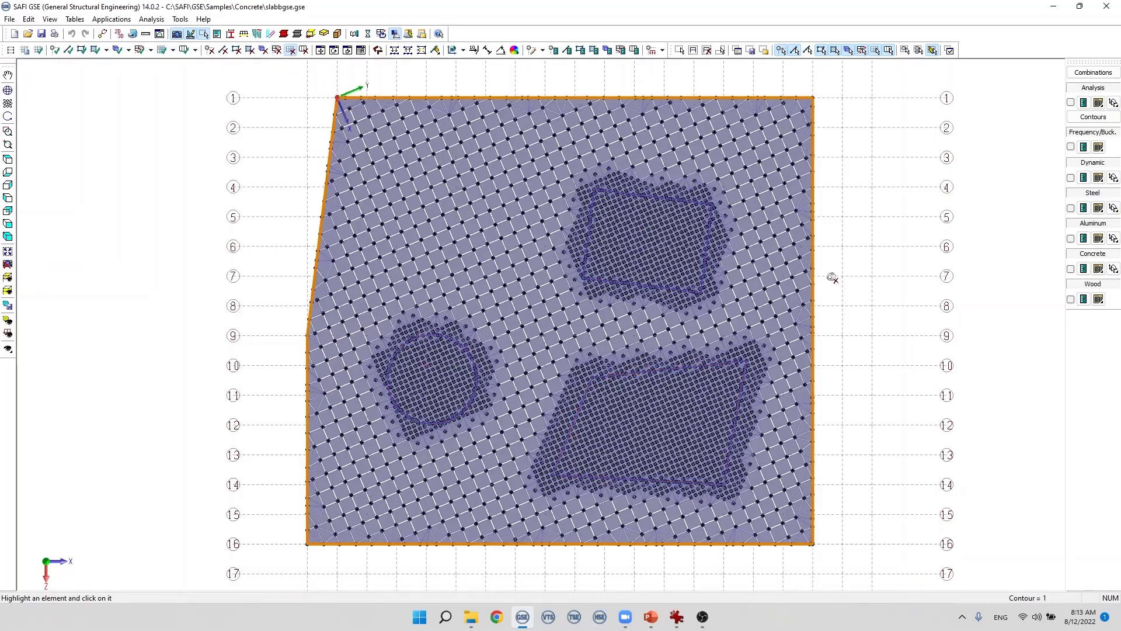
pyautogui.click(629, 281)
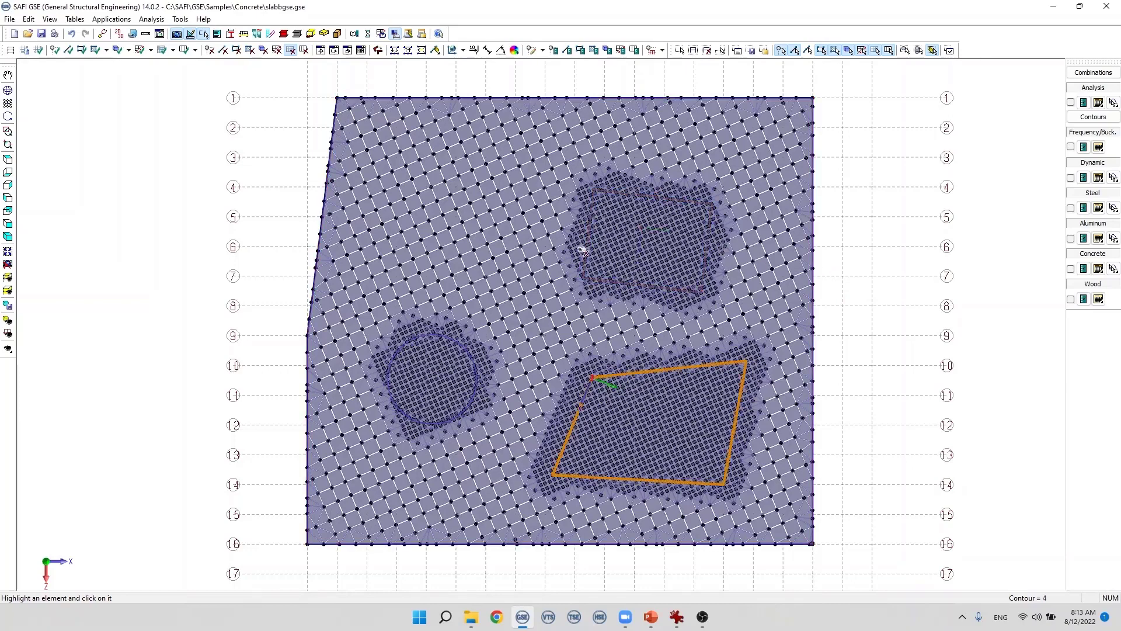